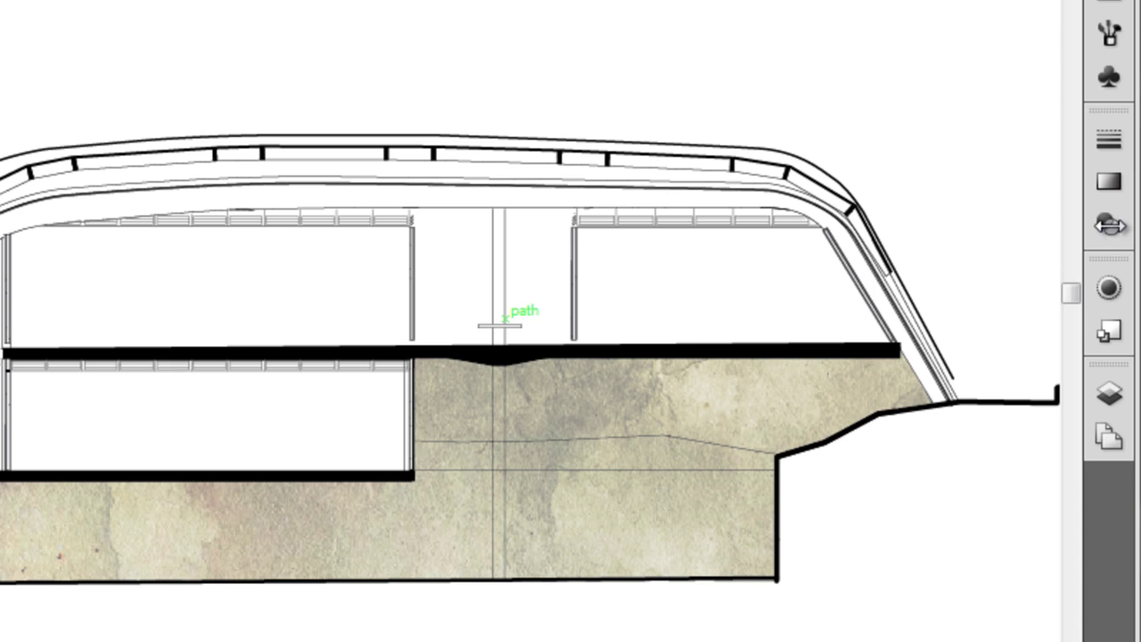
# - Show the Transparency panel and review the blend list and opacity slider, keeping Normal at 50%
pyautogui.click(1109, 228)
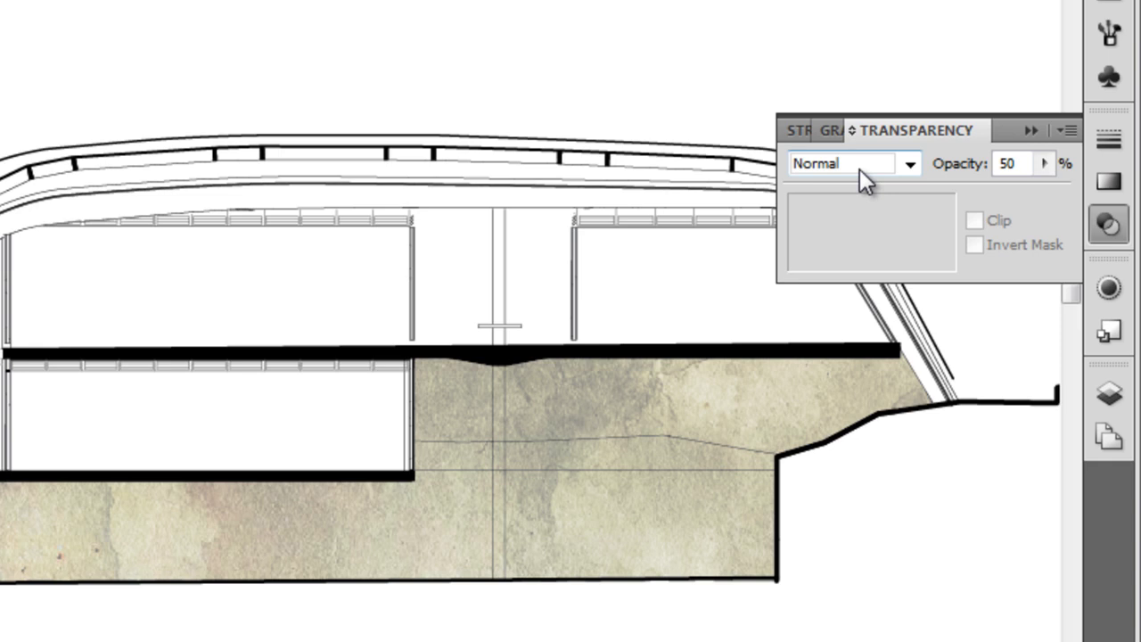
pyautogui.click(909, 163)
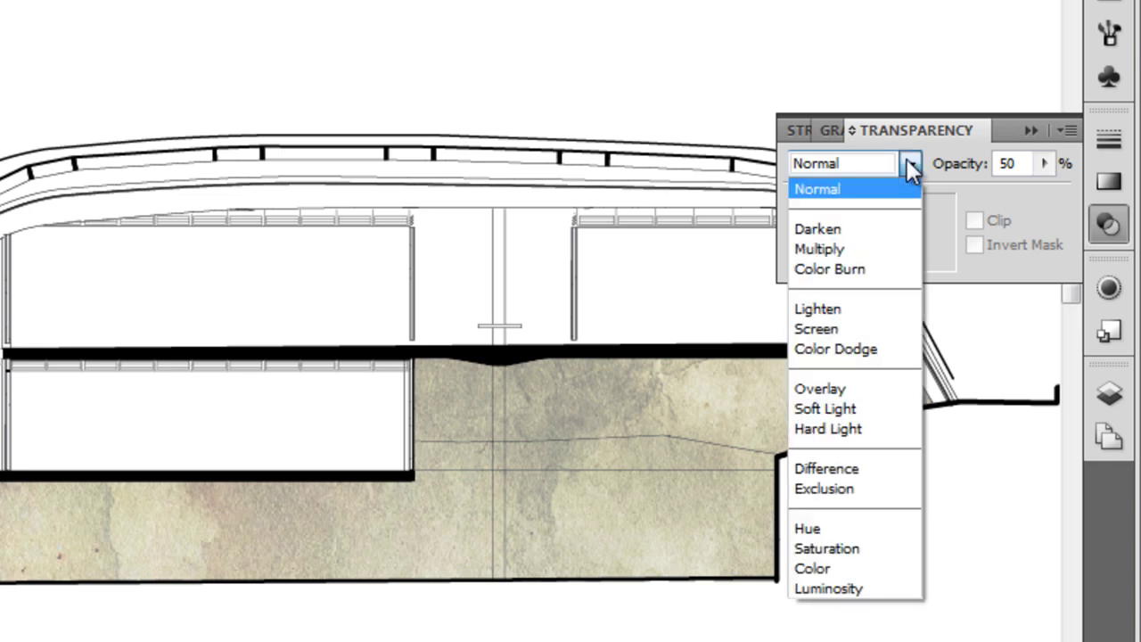
pyautogui.click(907, 159)
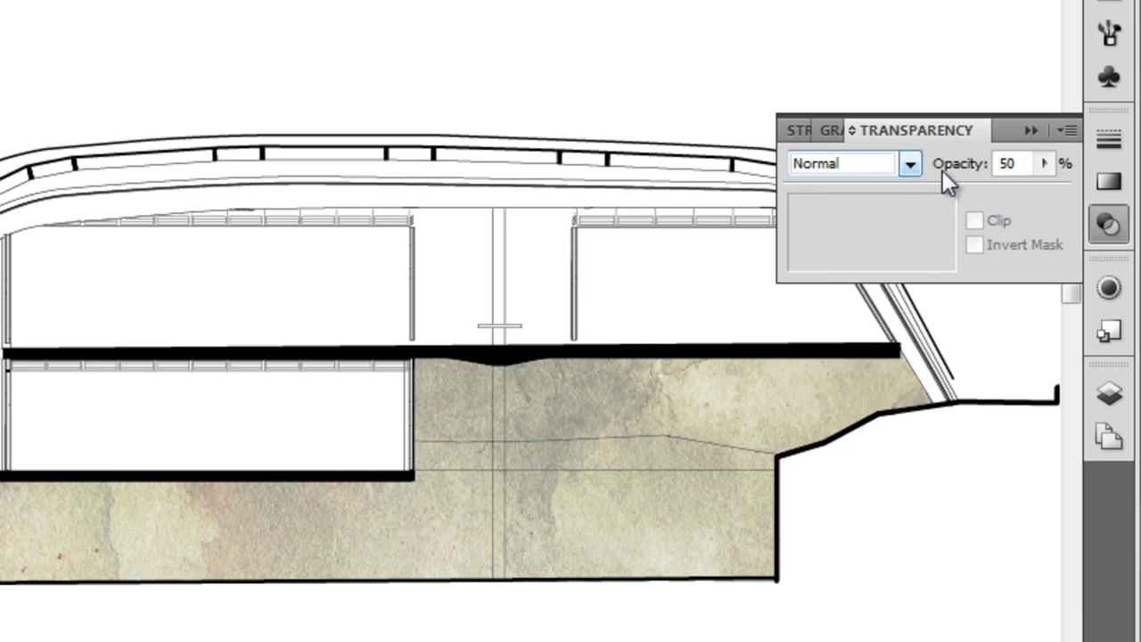
pyautogui.click(1042, 163)
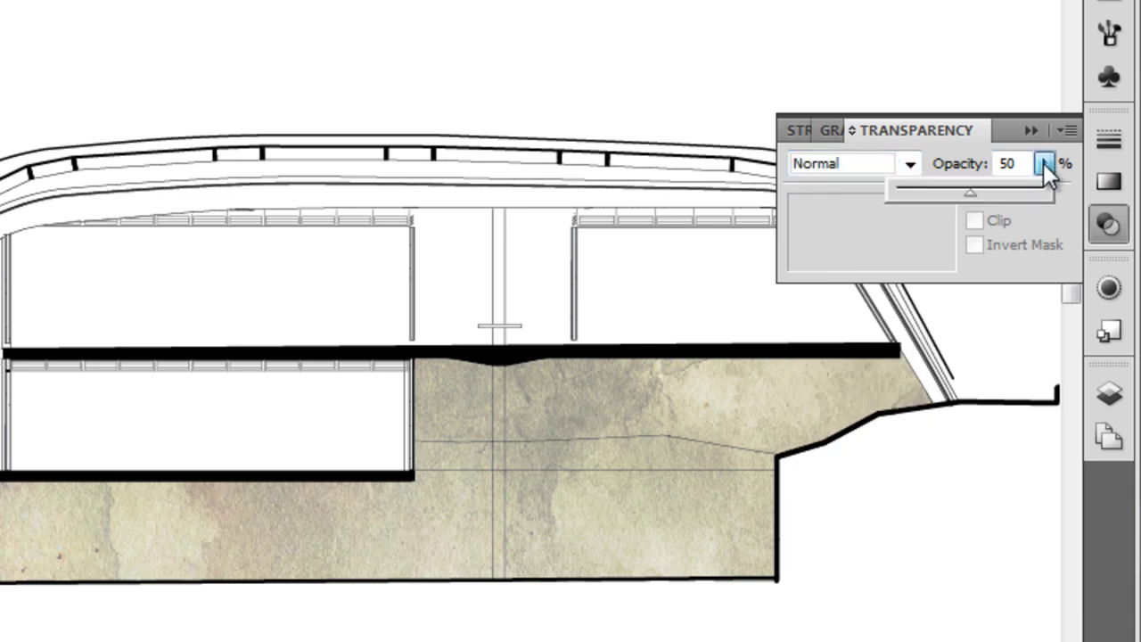
# - Isolate the CP texture group and select the stained paper image inside it
pyautogui.click(918, 89)
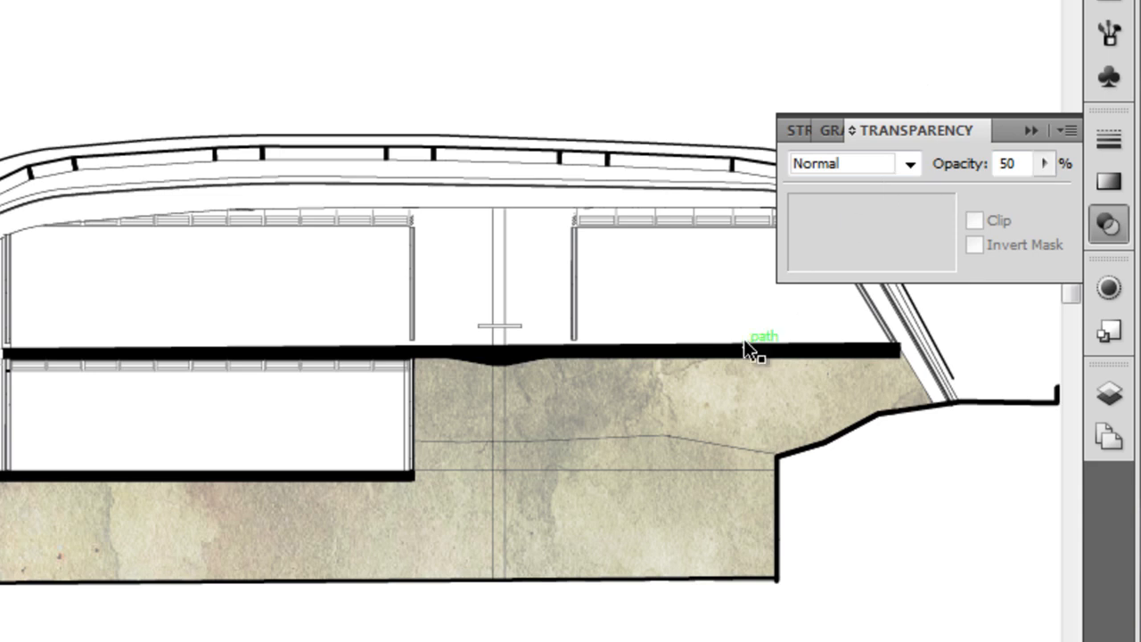
pyautogui.click(711, 393)
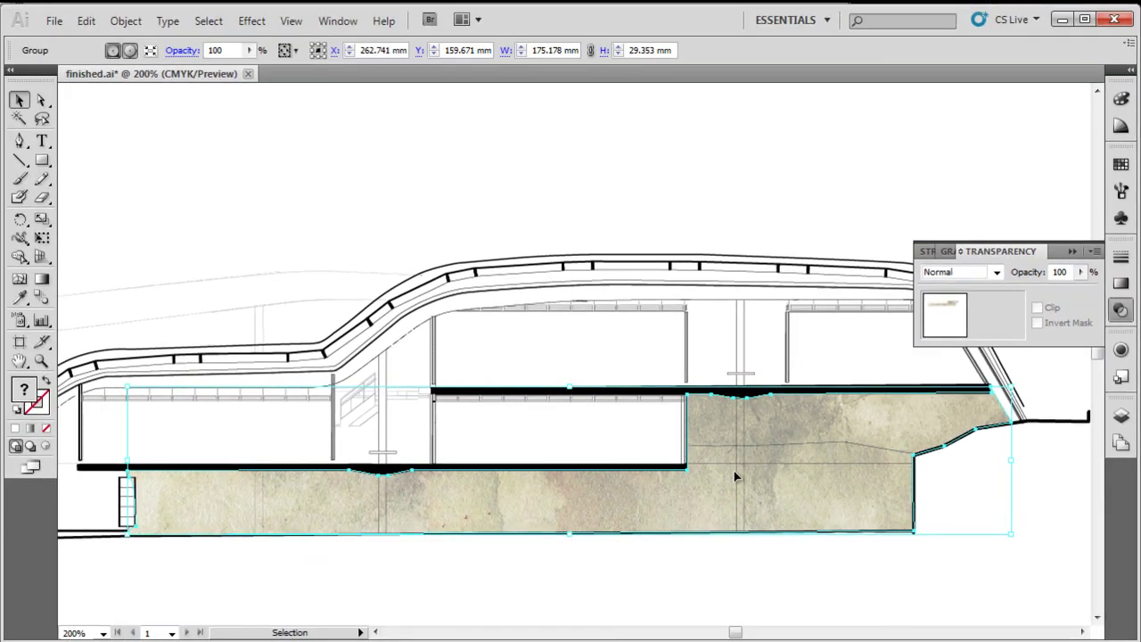
pyautogui.doubleClick(826, 421)
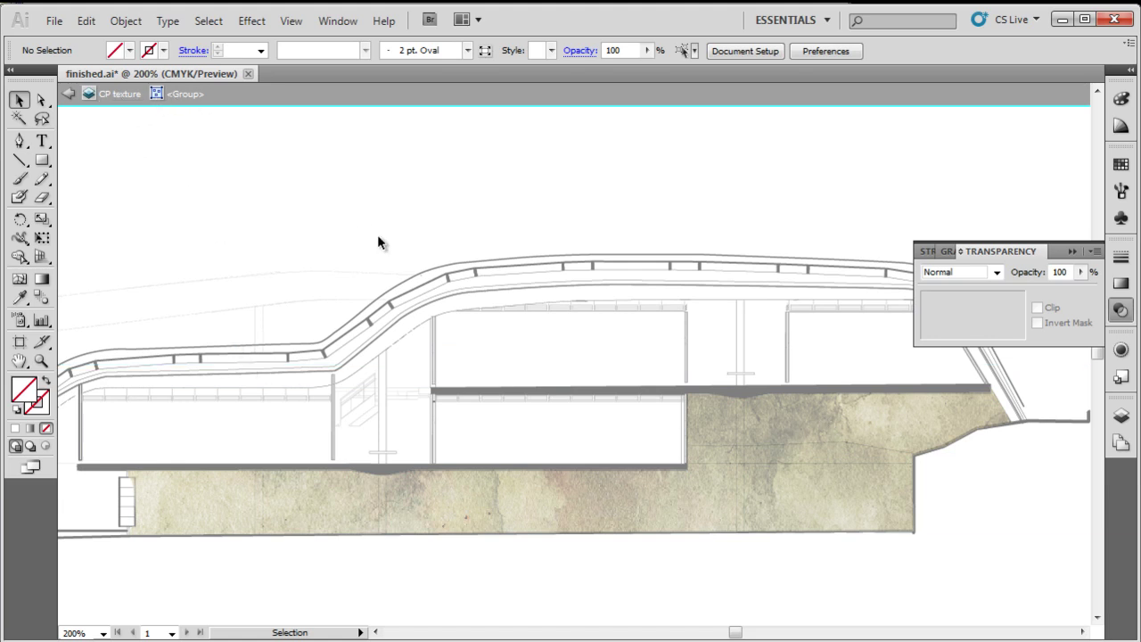
pyautogui.click(814, 421)
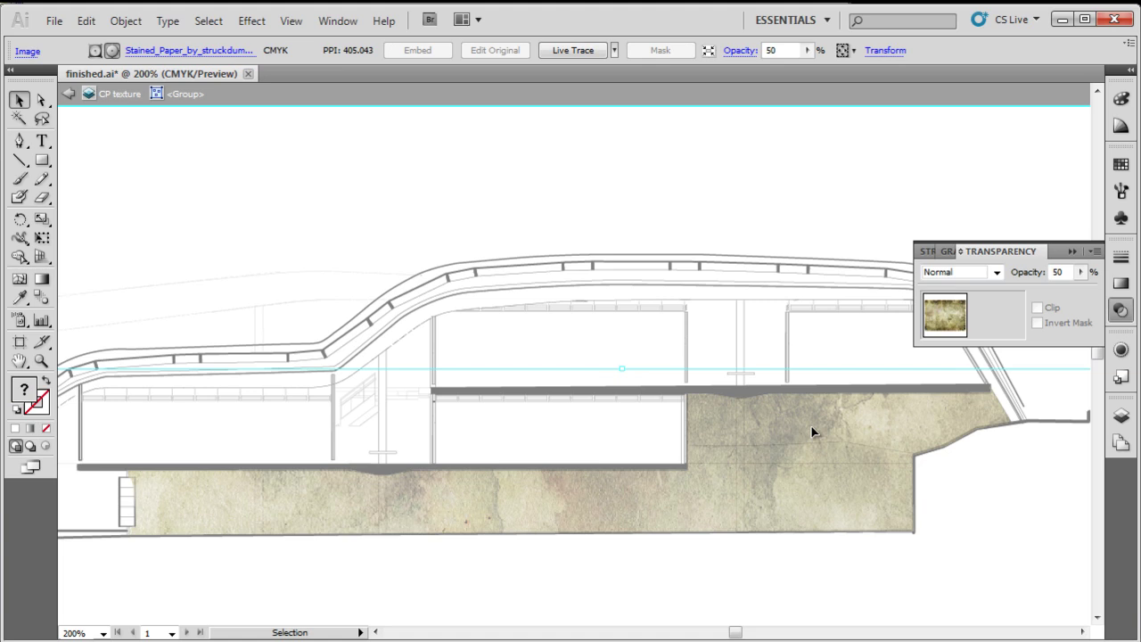
pyautogui.press('ctrl')
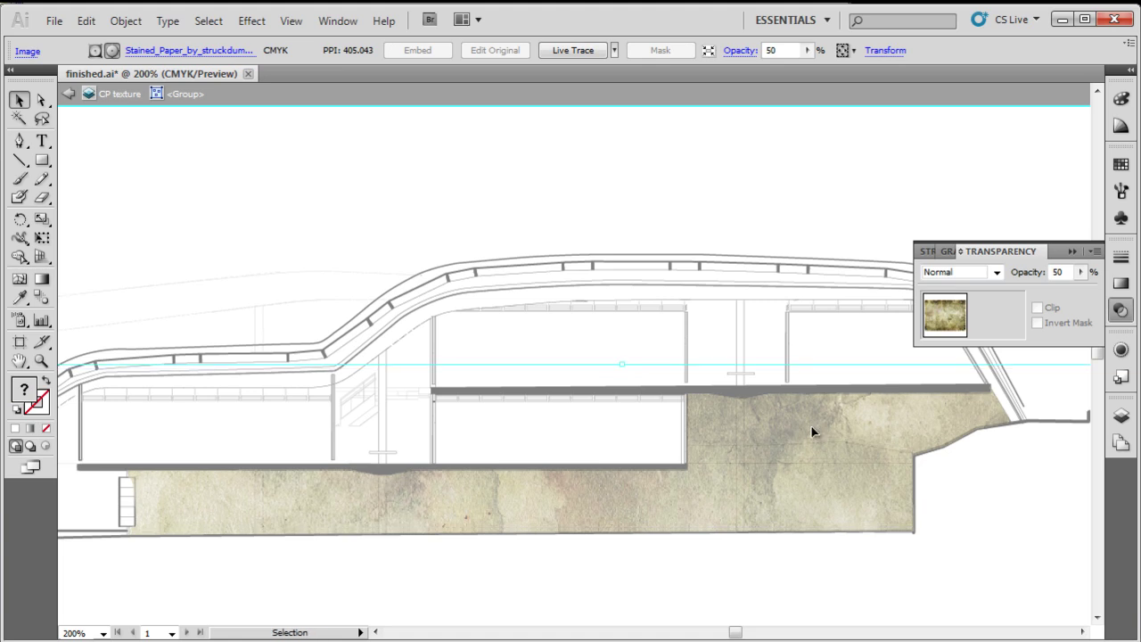
# - Set the stained paper image's opacity to 100%, then deselect and step out of the group
pyautogui.click(1053, 272)
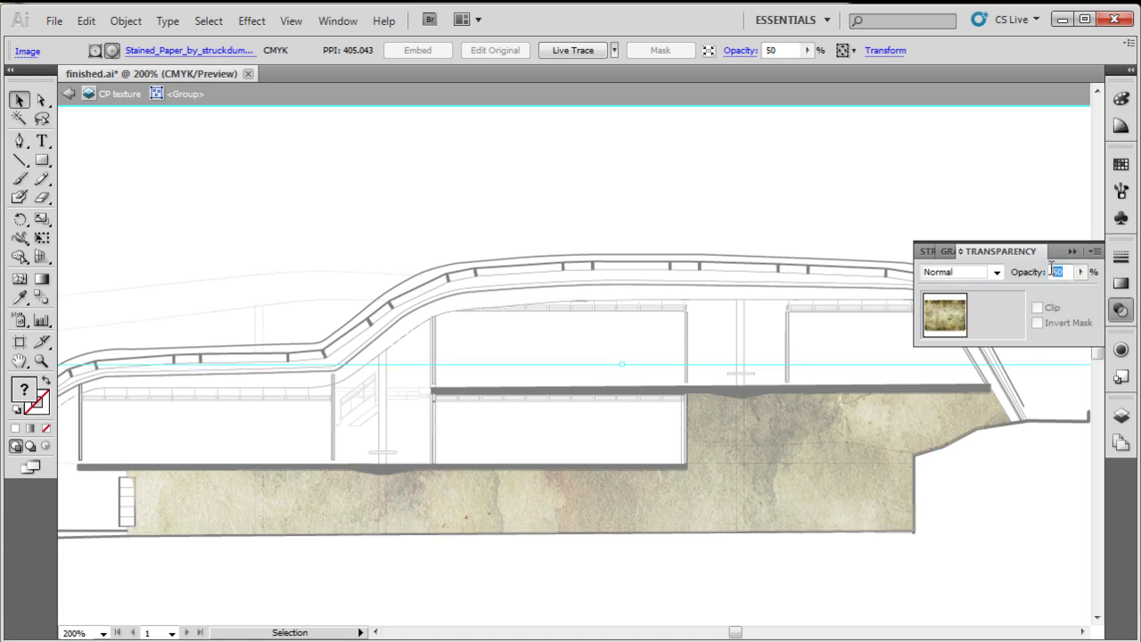
pyautogui.write('100')
pyautogui.press('Return')
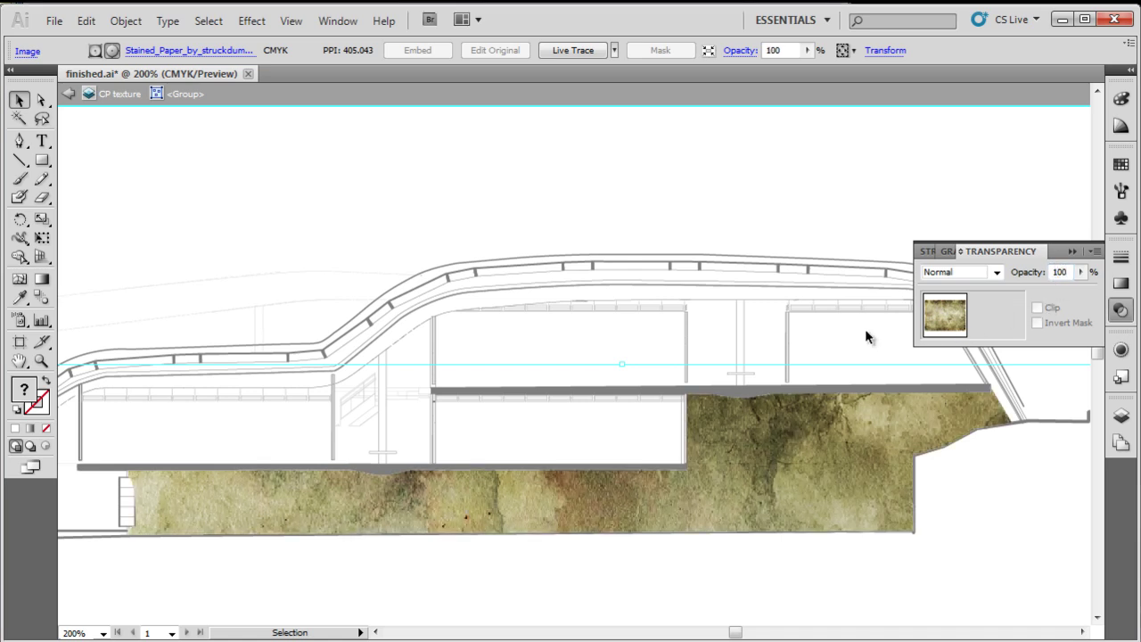
pyautogui.click(866, 336)
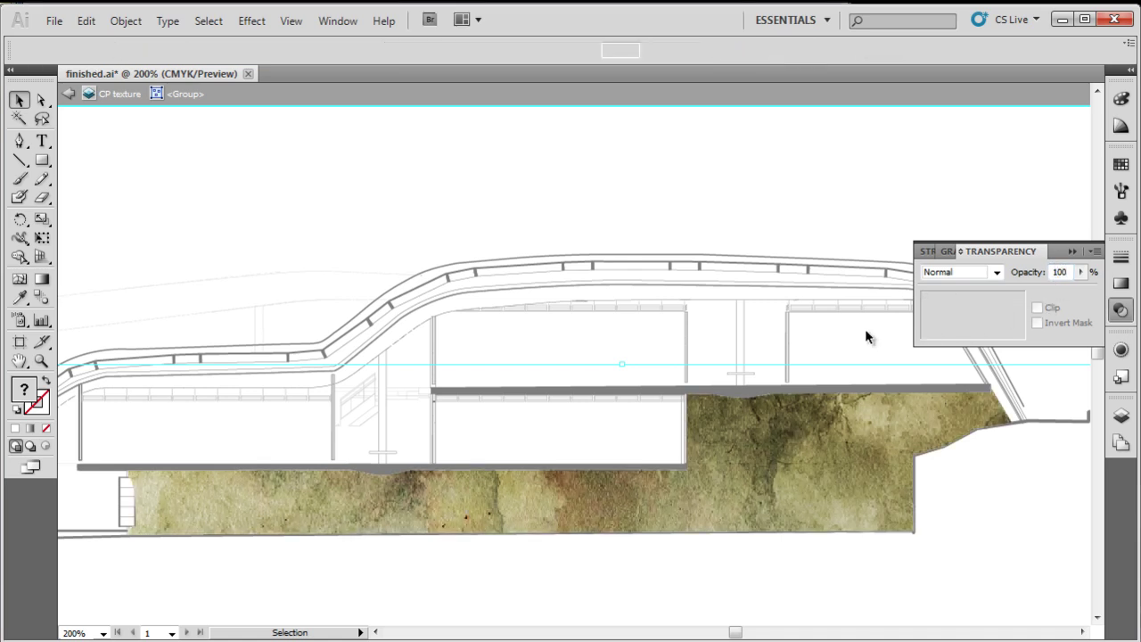
pyautogui.click(70, 96)
# - Exit isolation mode and drag the CP texture layer above new line work in Layers
pyautogui.click(70, 96)
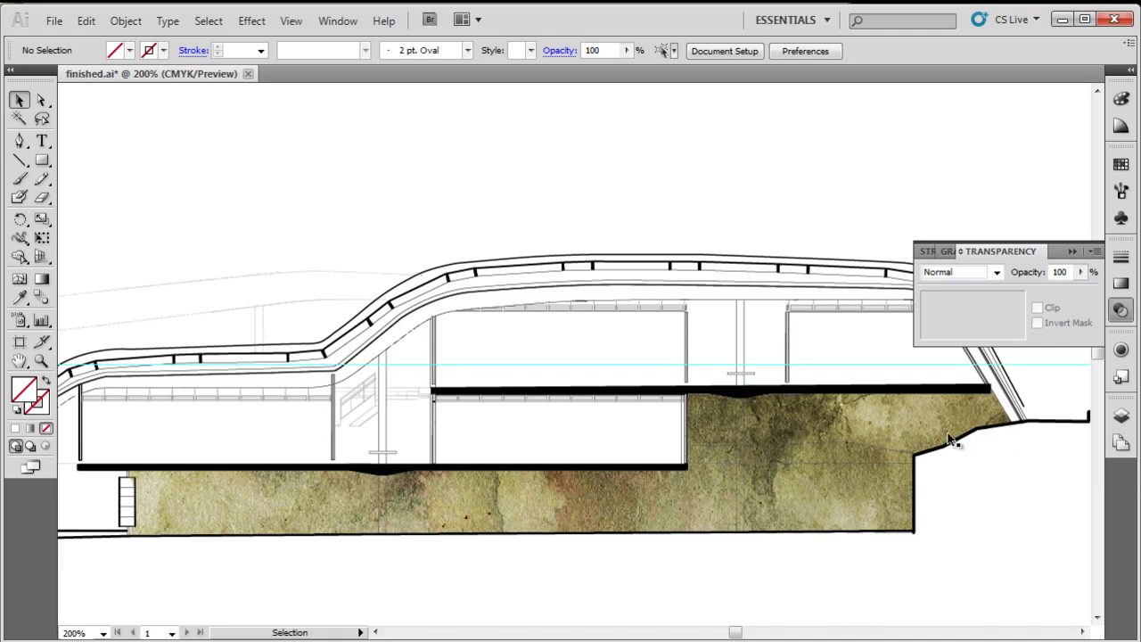
pyautogui.click(1119, 418)
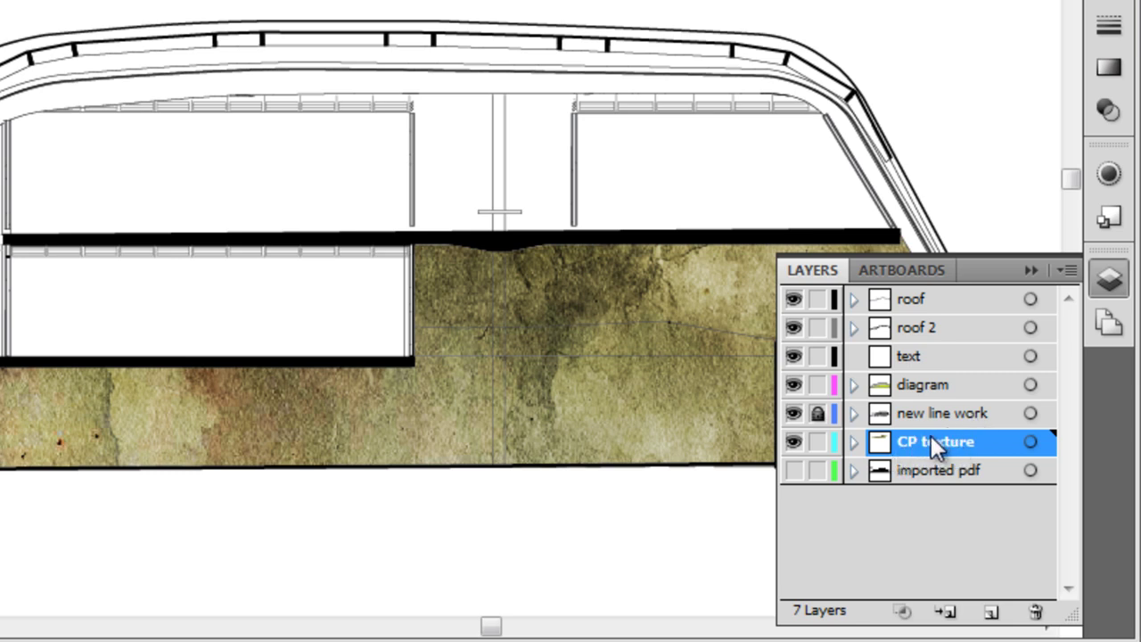
pyautogui.click(629, 250)
pyautogui.moveTo(918, 442); pyautogui.dragTo(921, 399)
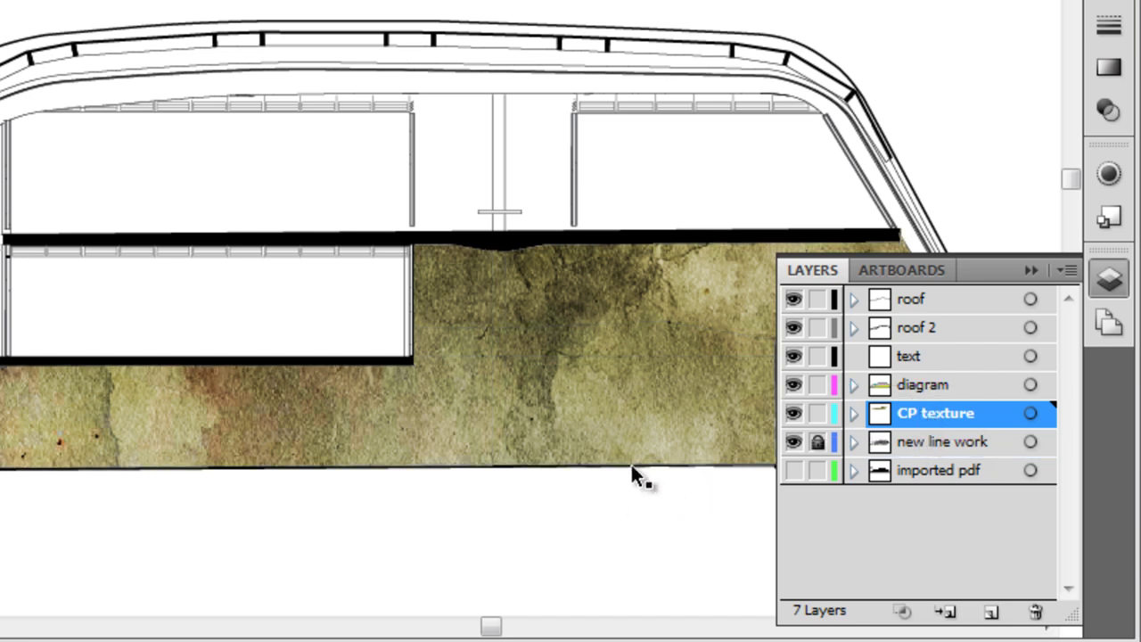
pyautogui.scroll(5, 606, 342)
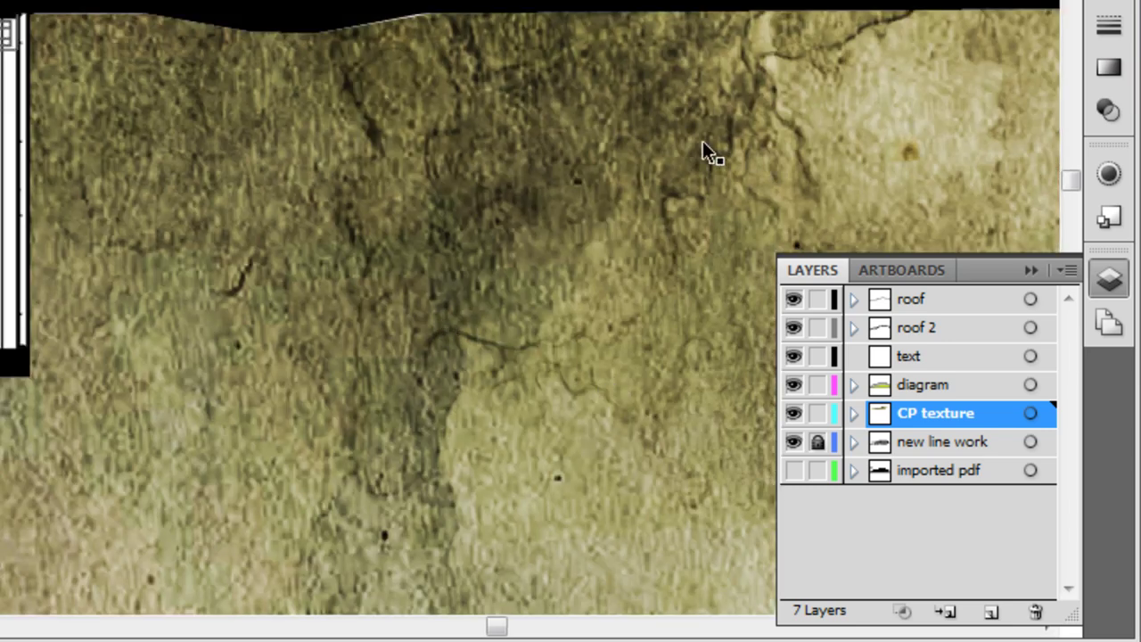
# - Select the stained paper texture and bring up its blending mode list in Transparency
pyautogui.click(254, 283)
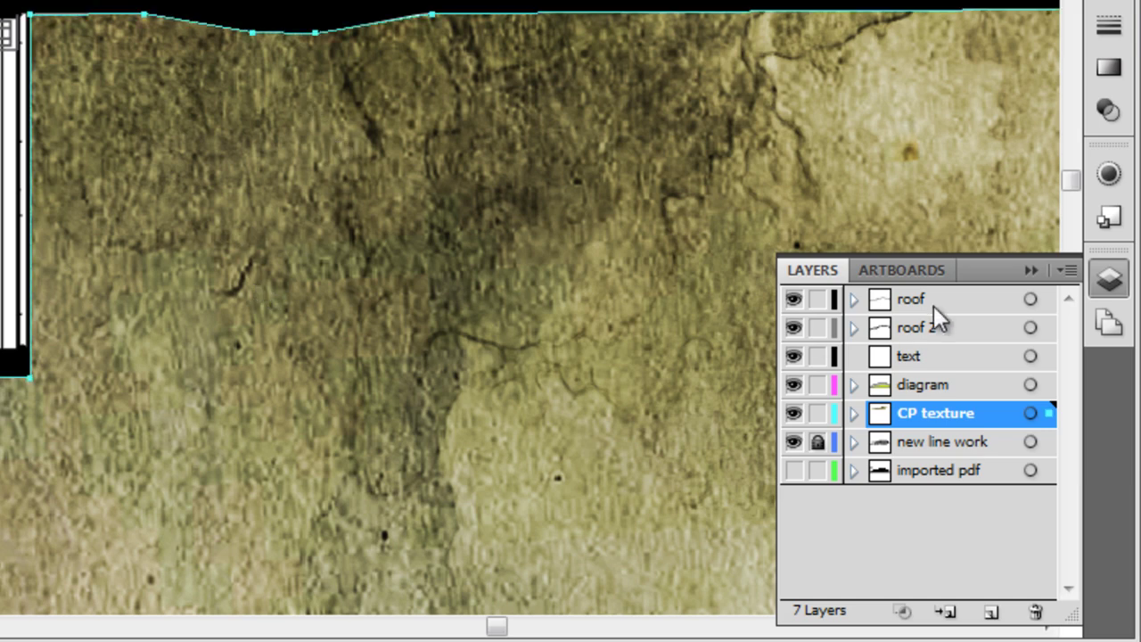
pyautogui.click(1115, 114)
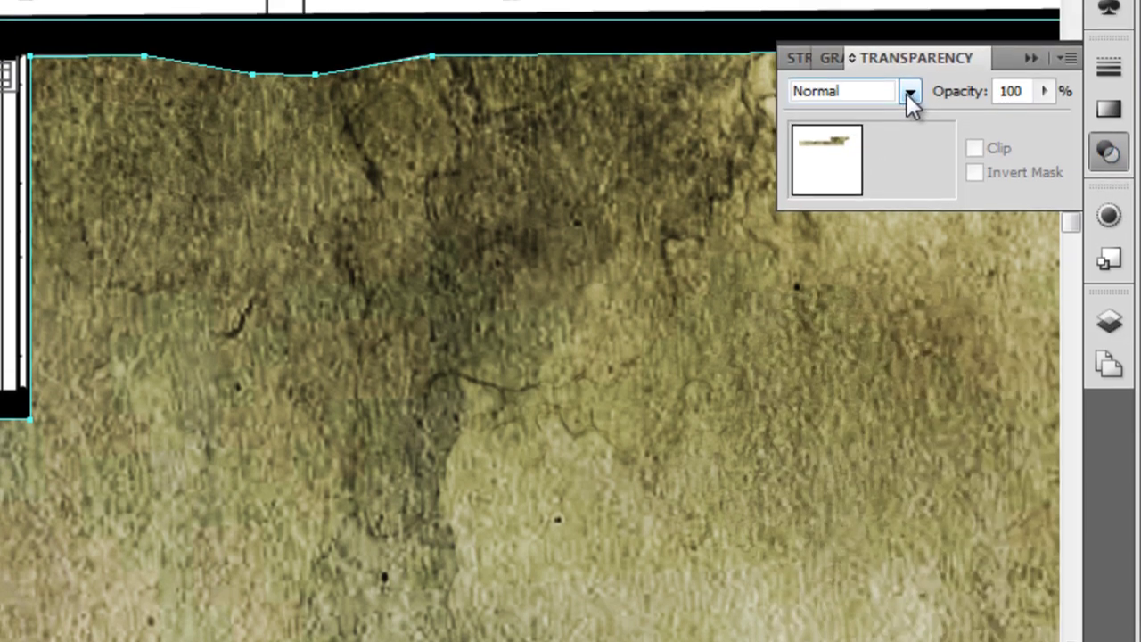
pyautogui.click(909, 52)
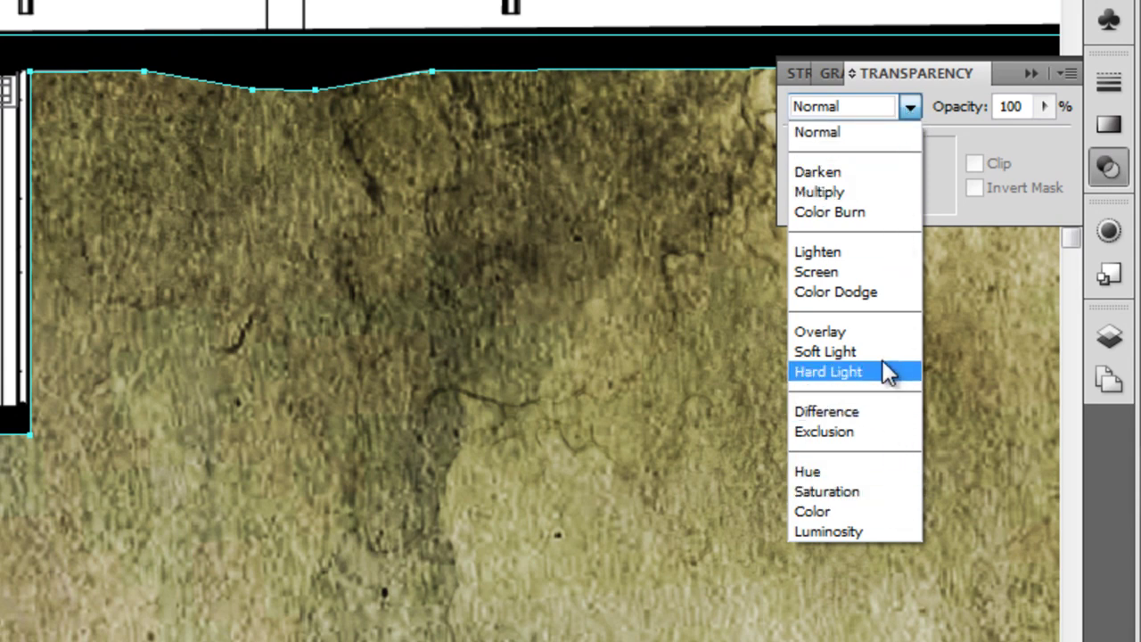
# - Set the CP texture's blending mode to Multiply
pyautogui.click(860, 193)
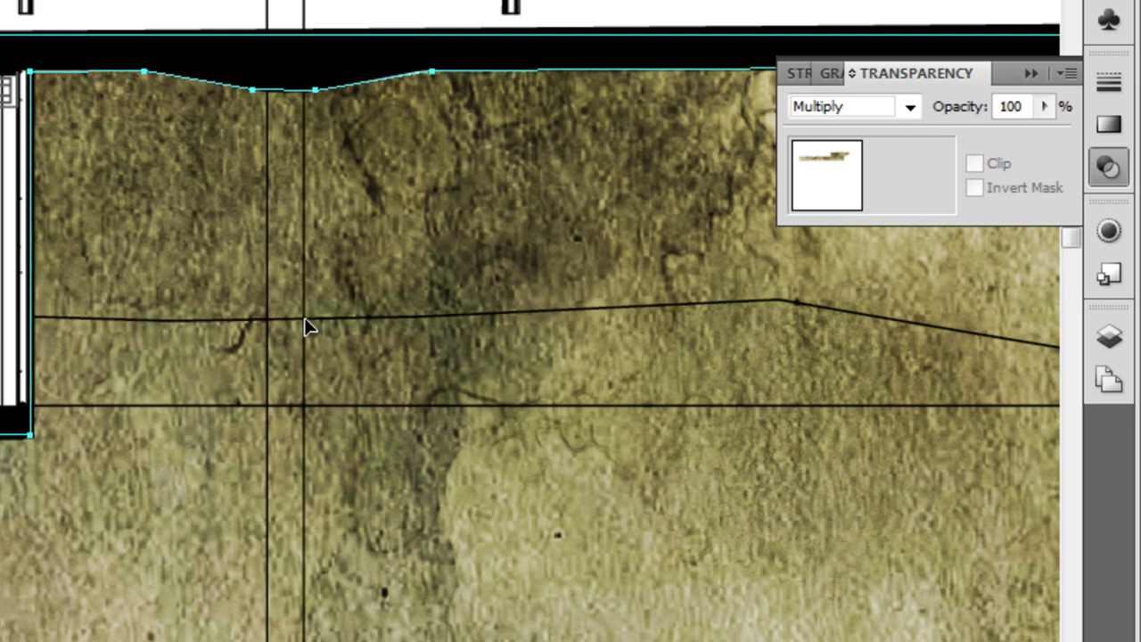
# - Change the texture's blend mode to Lighten, deselect, and zoom to inspect the white etched lines
pyautogui.click(910, 107)
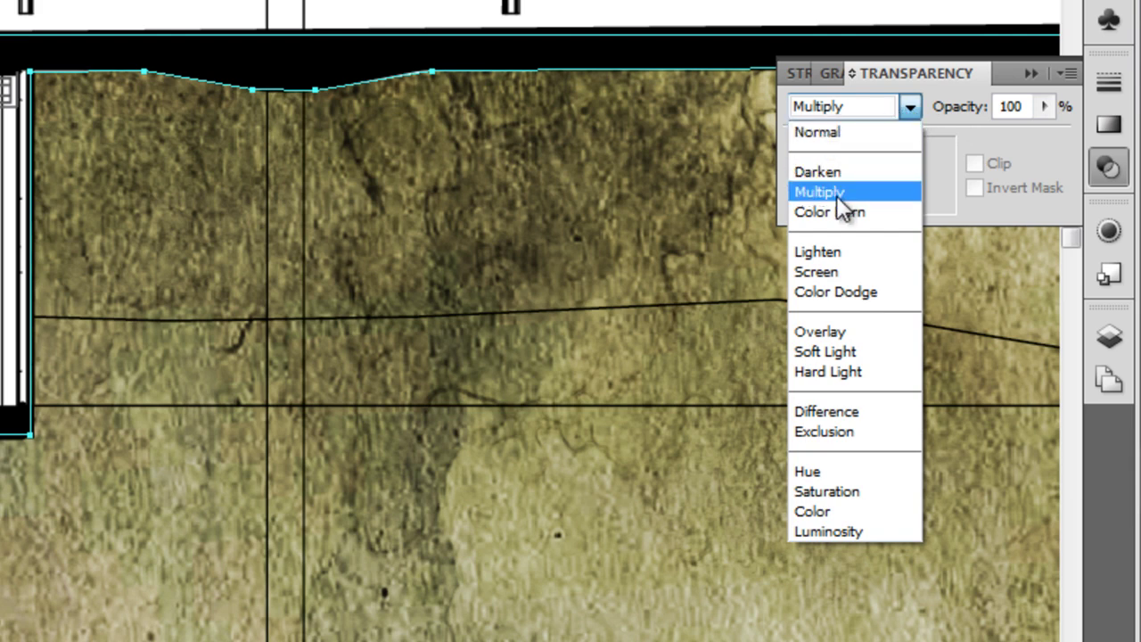
pyautogui.click(828, 251)
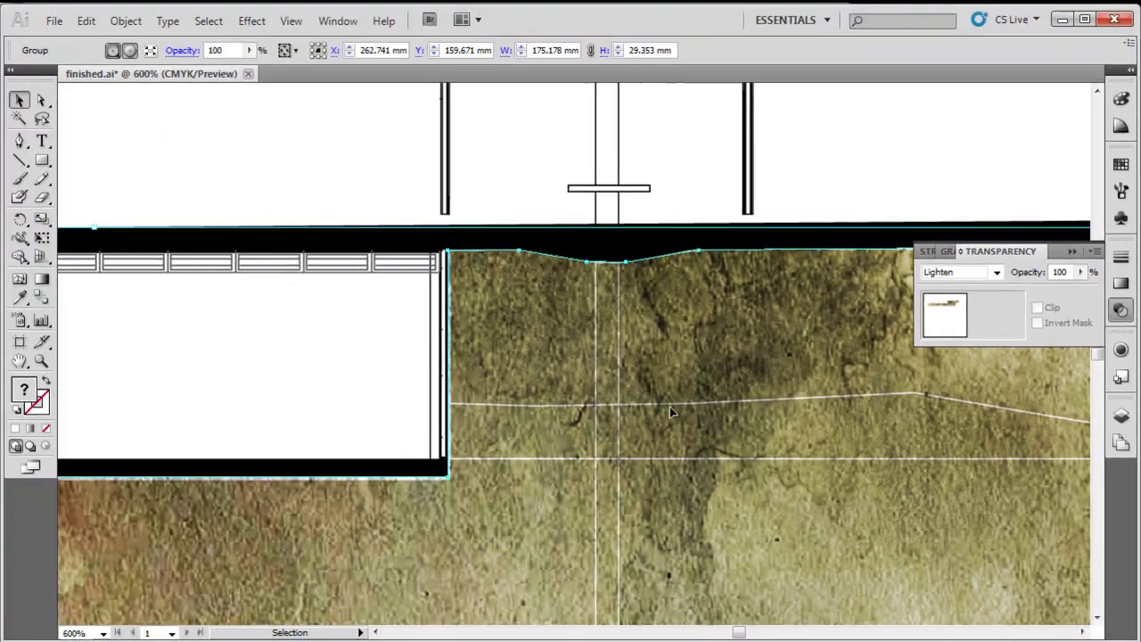
pyautogui.click(249, 382)
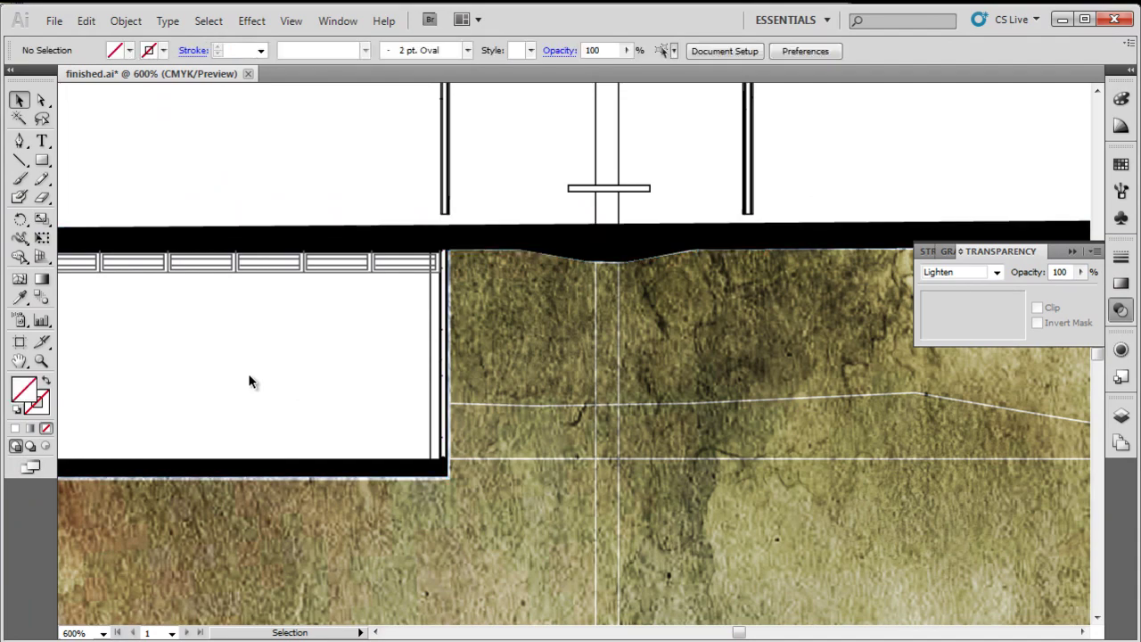
pyautogui.scroll(-2, 250, 382)
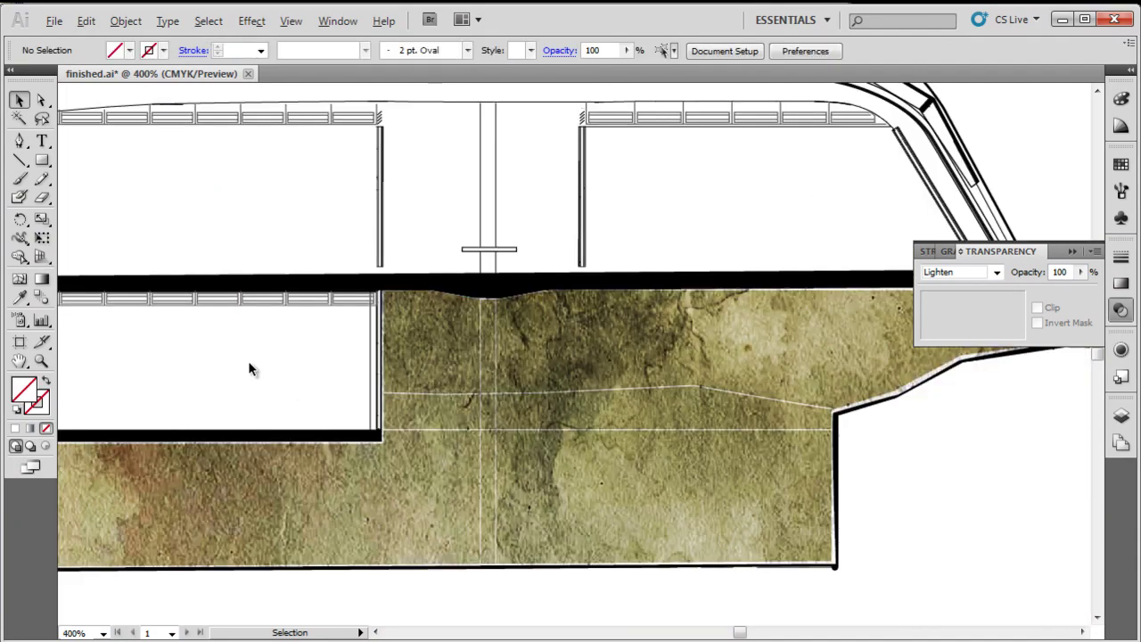
pyautogui.scroll(1, 565, 387)
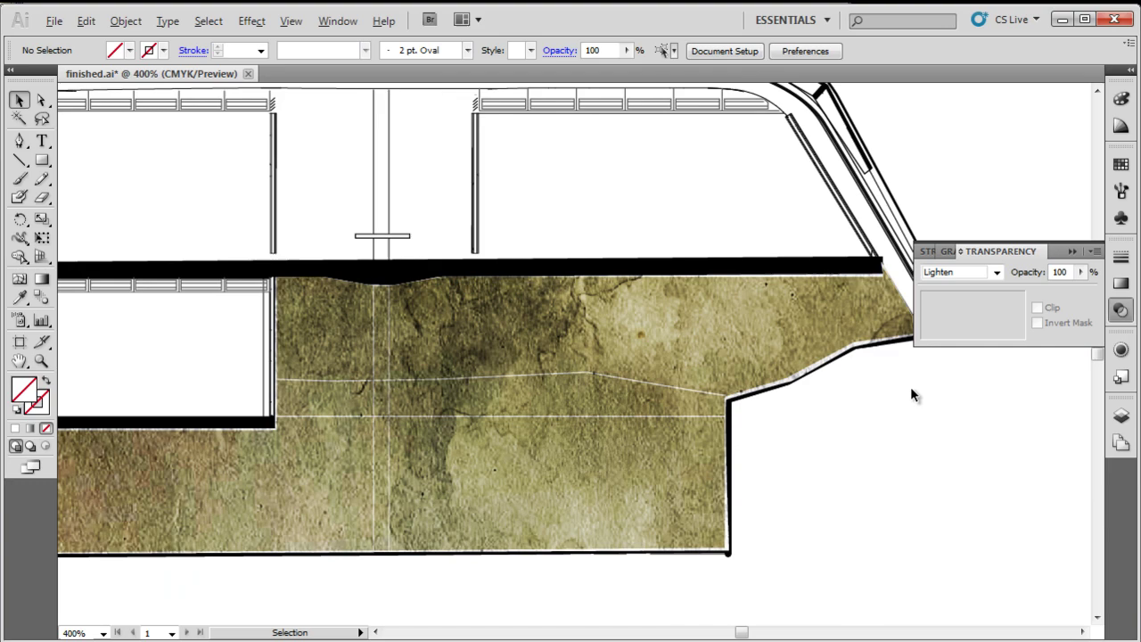
pyautogui.scroll(-2, 932, 387)
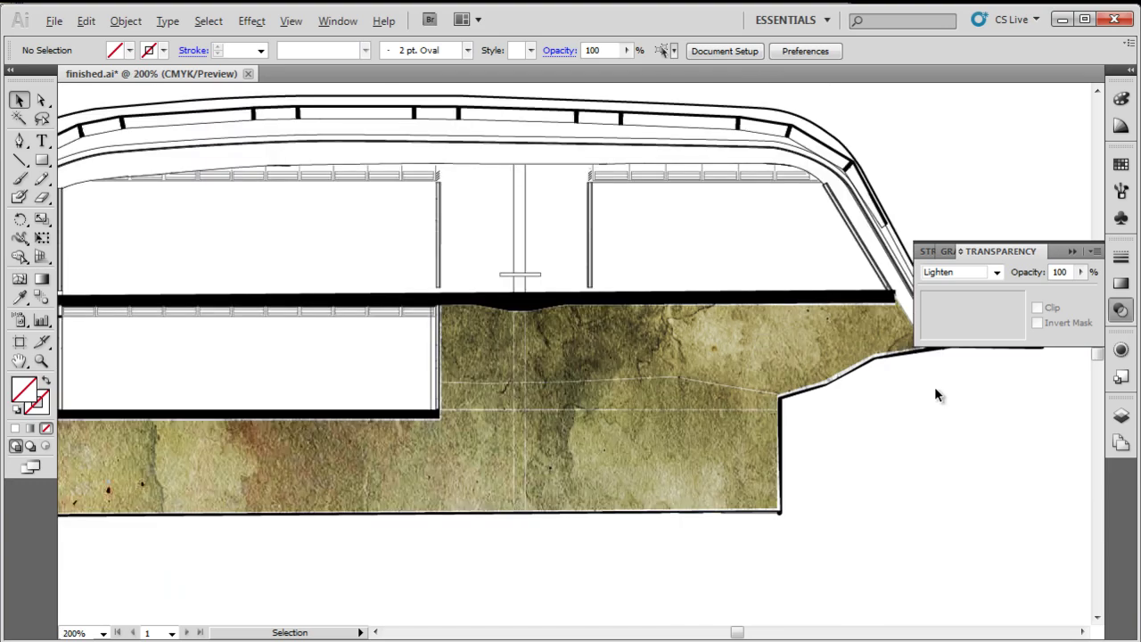
pyautogui.scroll(2, 646, 426)
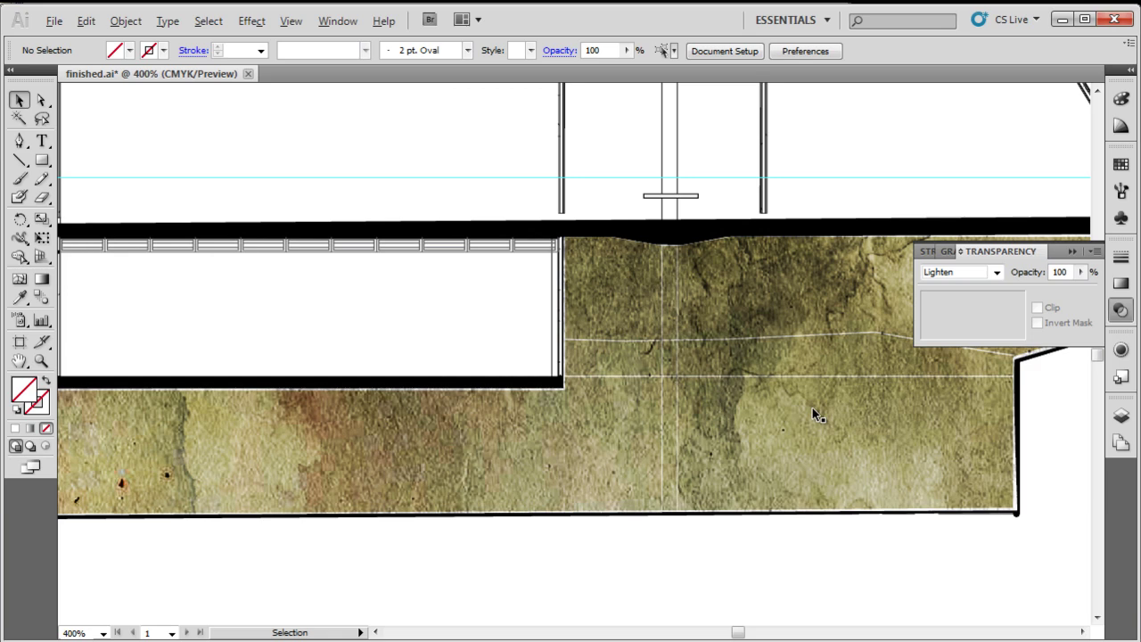
pyautogui.press('alt')
pyautogui.click(813, 410)
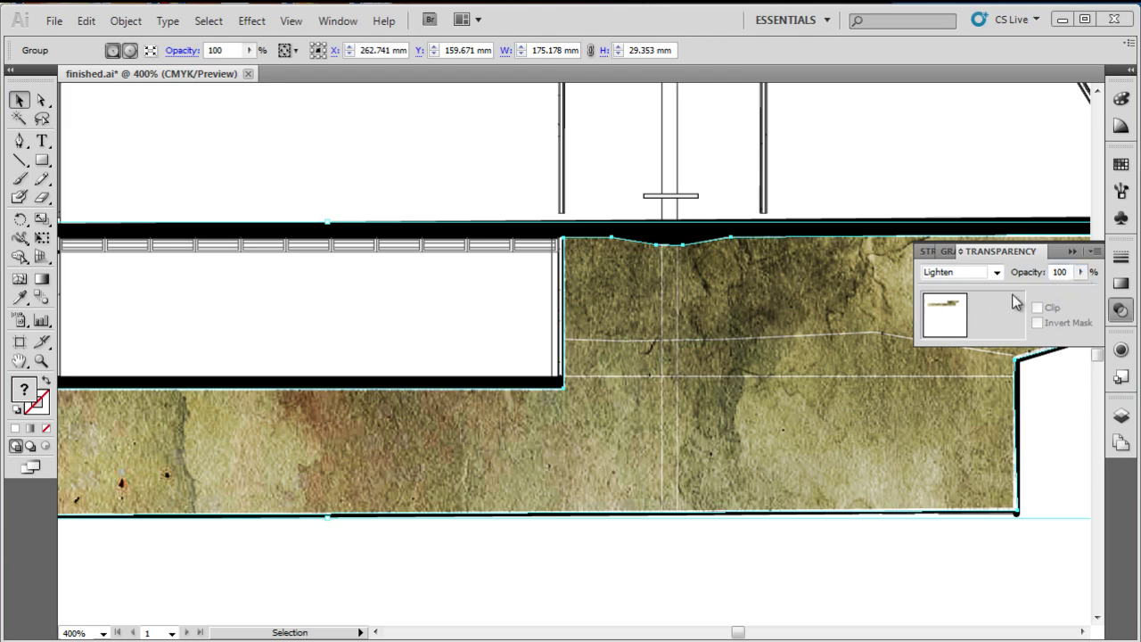
pyautogui.click(1081, 275)
pyautogui.moveTo(1081, 283); pyautogui.dragTo(1120, 623)
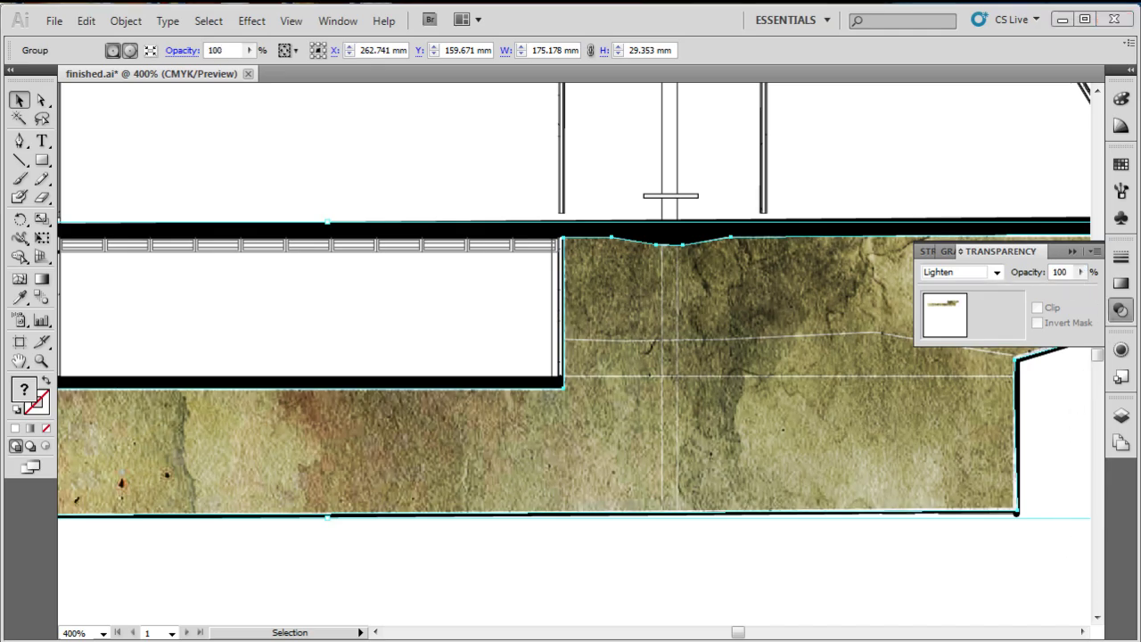